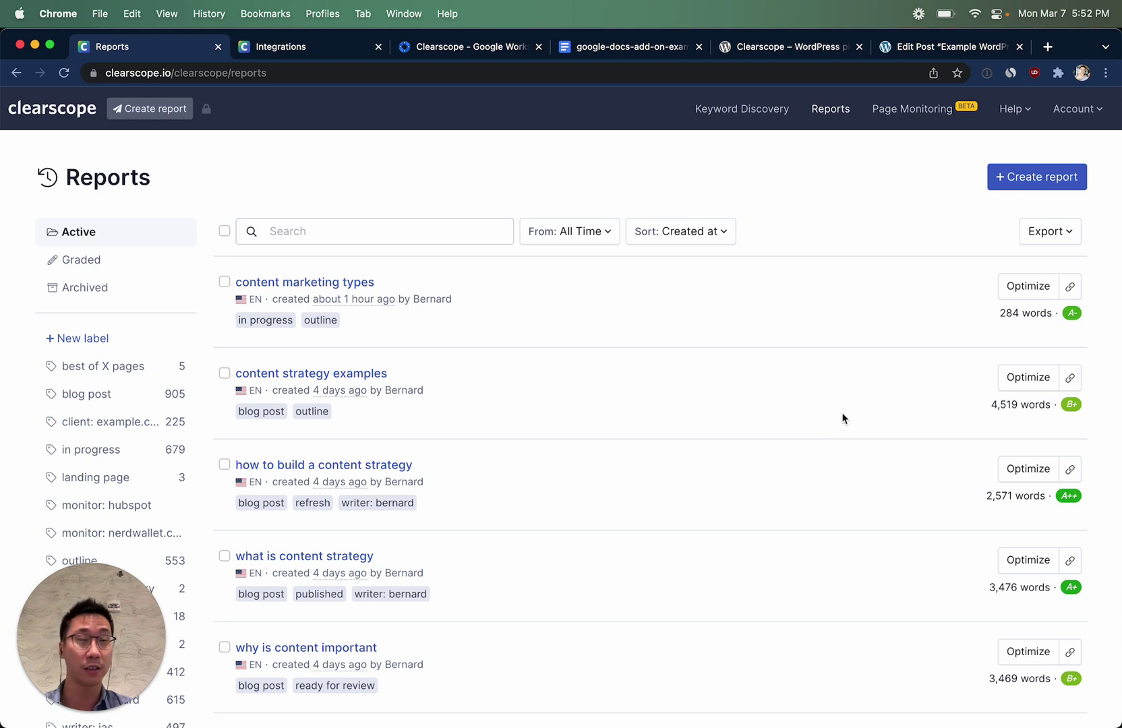
Enable the shared link for the 'content marketing types' report and copy its URL.
{"action": "left_click", "coordinate": [1070, 288]}
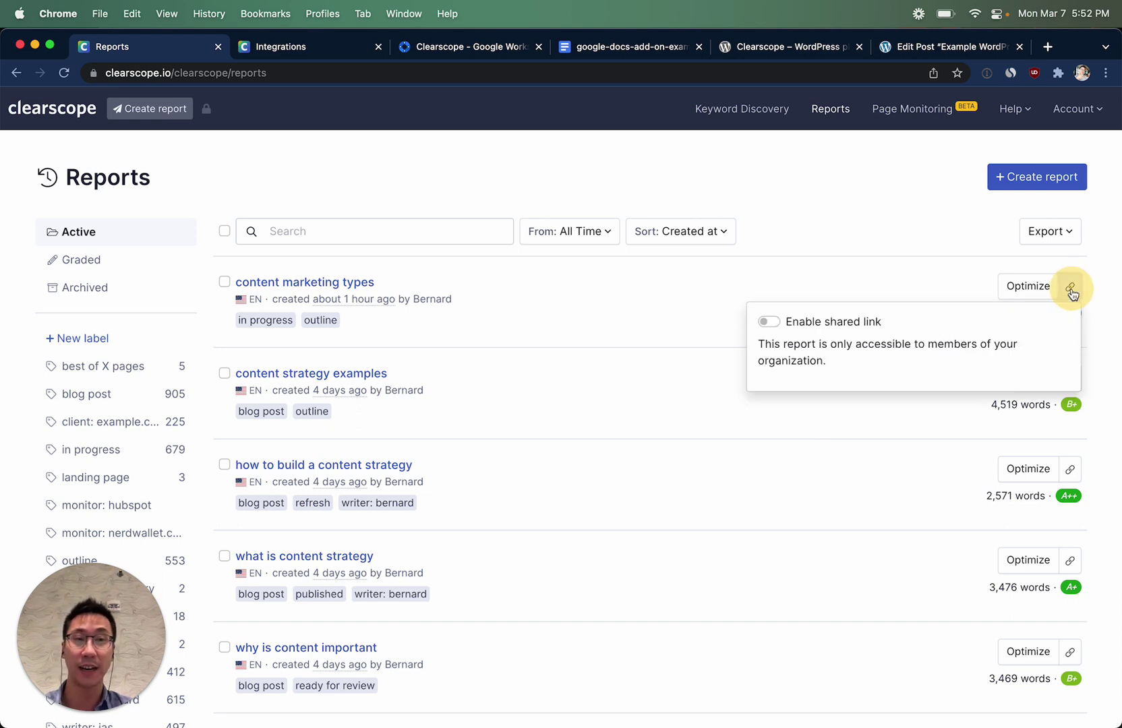
{"action": "left_click", "coordinate": [861, 324]}
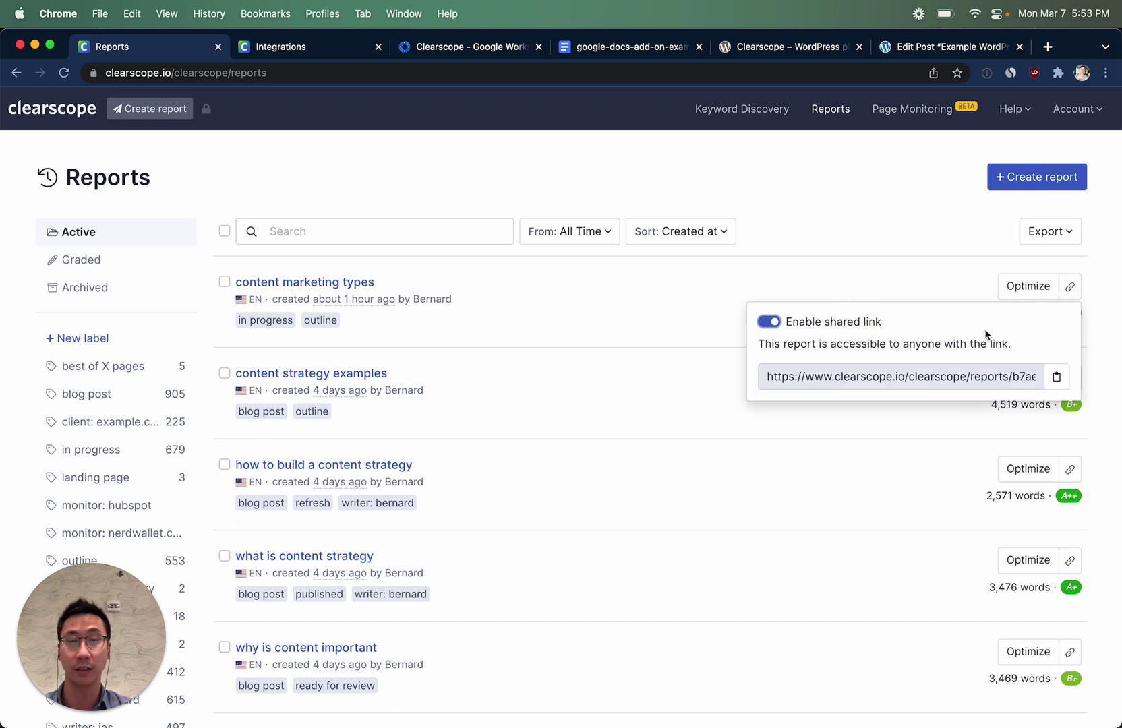
{"action": "left_click", "coordinate": [1057, 377]}
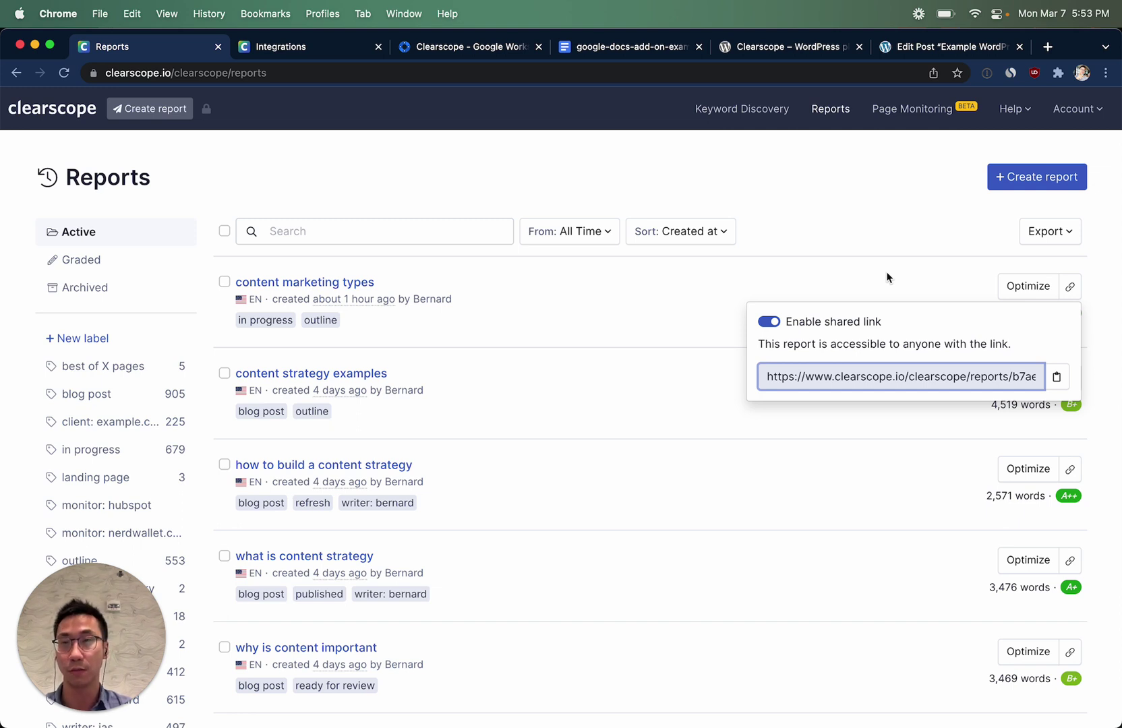
Load the copied report link as a guest in a private window and place the cursor under 'Target persona:'.
{"action": "key", "text": "super+shift+n"}
{"action": "key", "text": "super+v"}
{"action": "key", "text": "Return"}
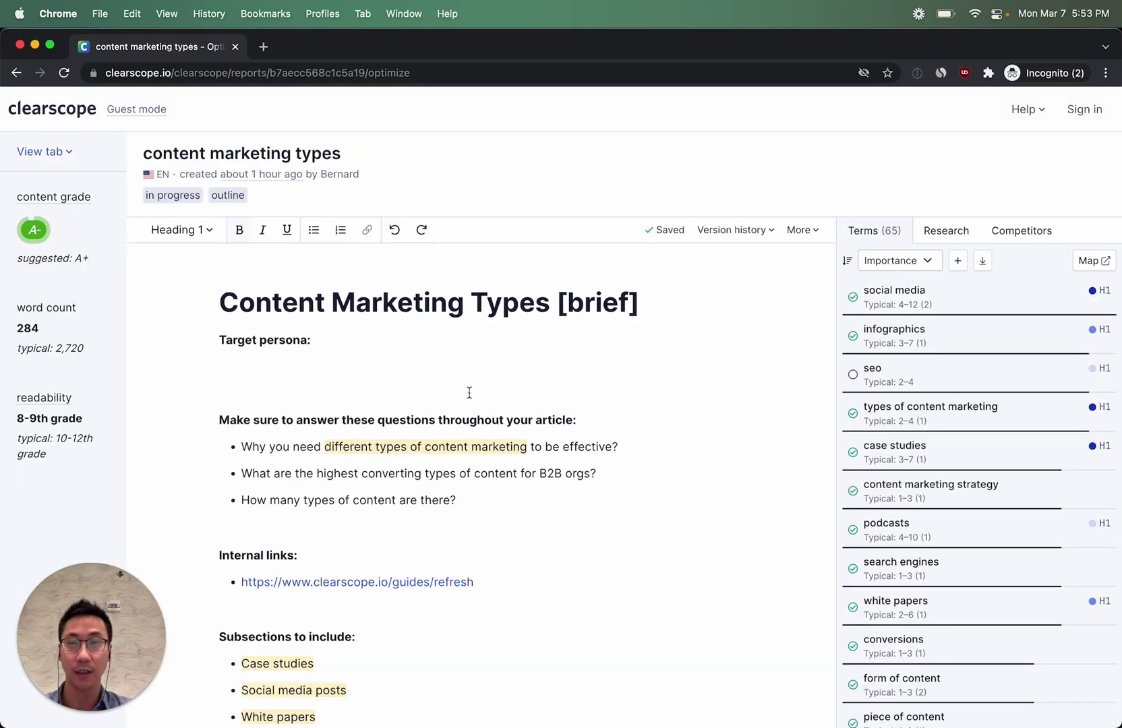
{"action": "left_click", "coordinate": [446, 371]}
{"action": "type", "text": "SEOs & Content Marketers"}
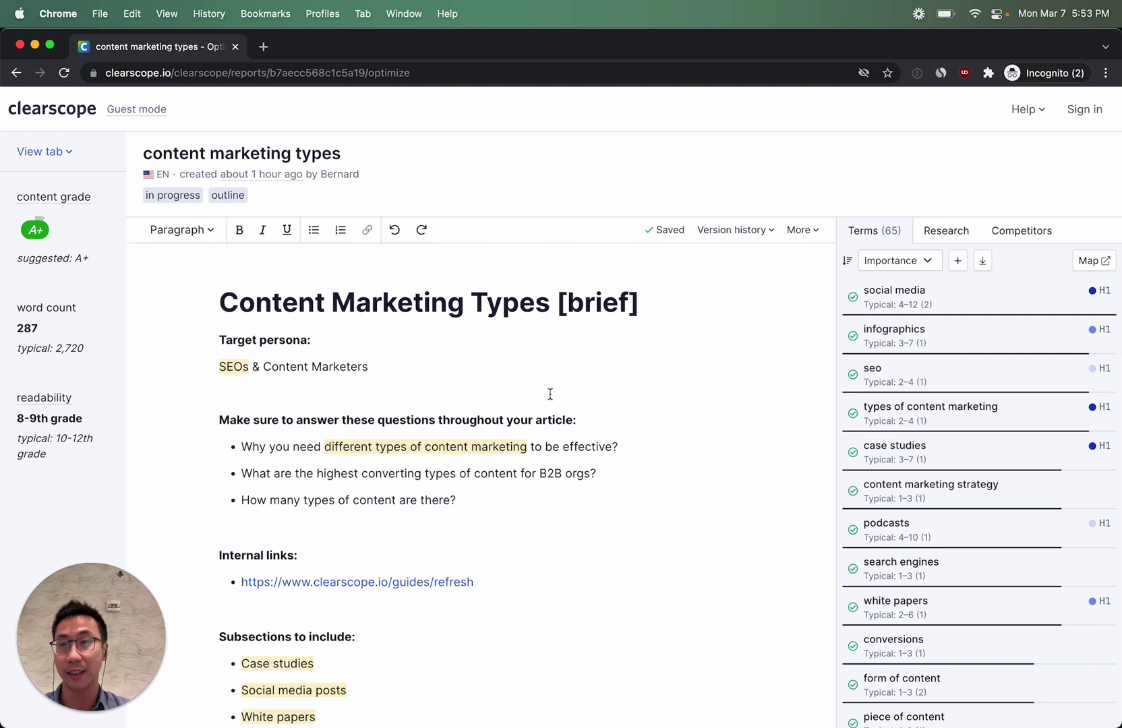
Load the 'content-marketing-types-final' version from Version history, then return to the signed-in Reports list.
{"action": "left_click", "coordinate": [754, 234]}
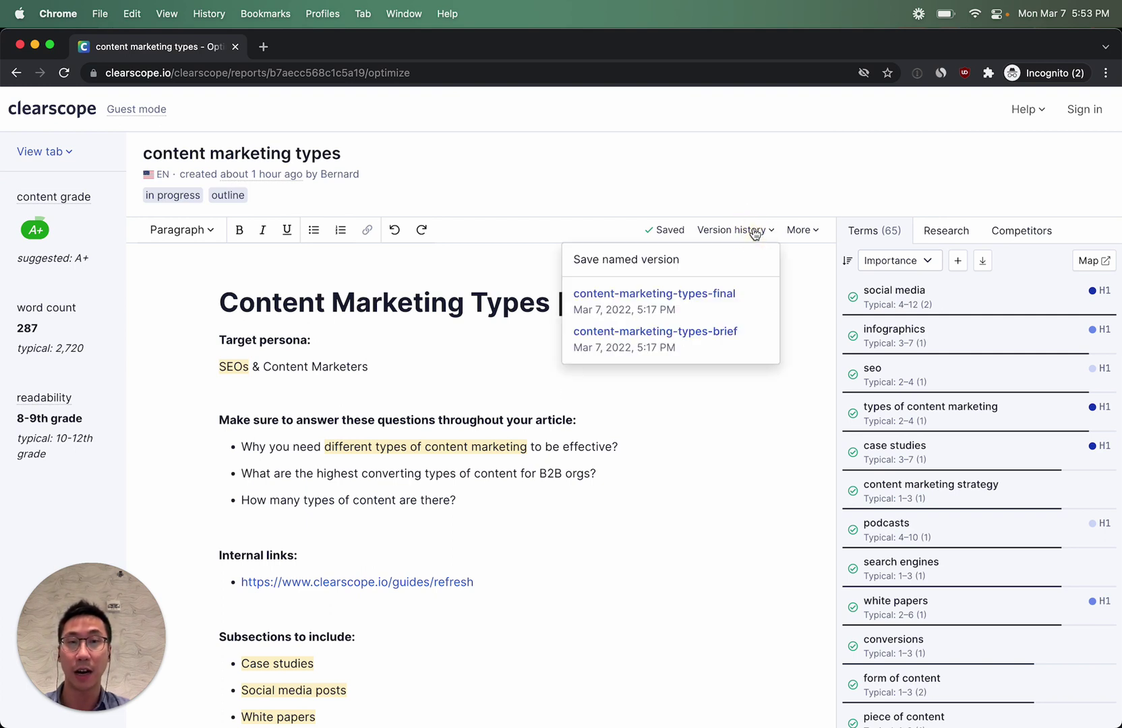
{"action": "left_click", "coordinate": [708, 294]}
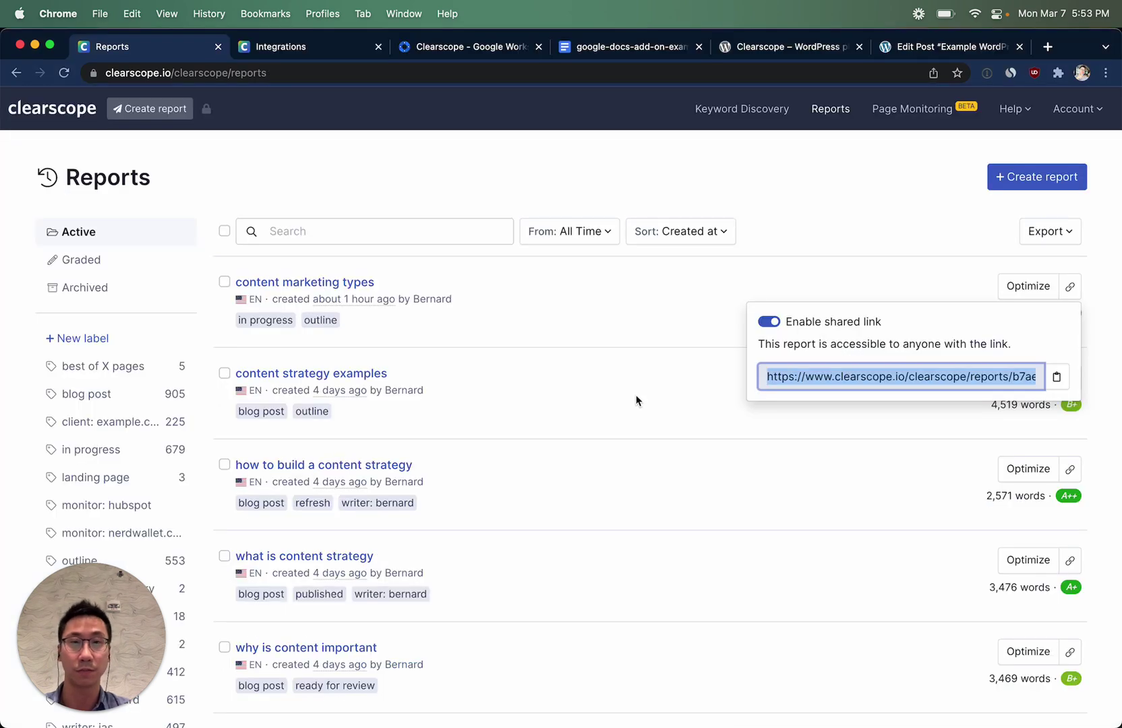
{"action": "left_click", "coordinate": [637, 398]}
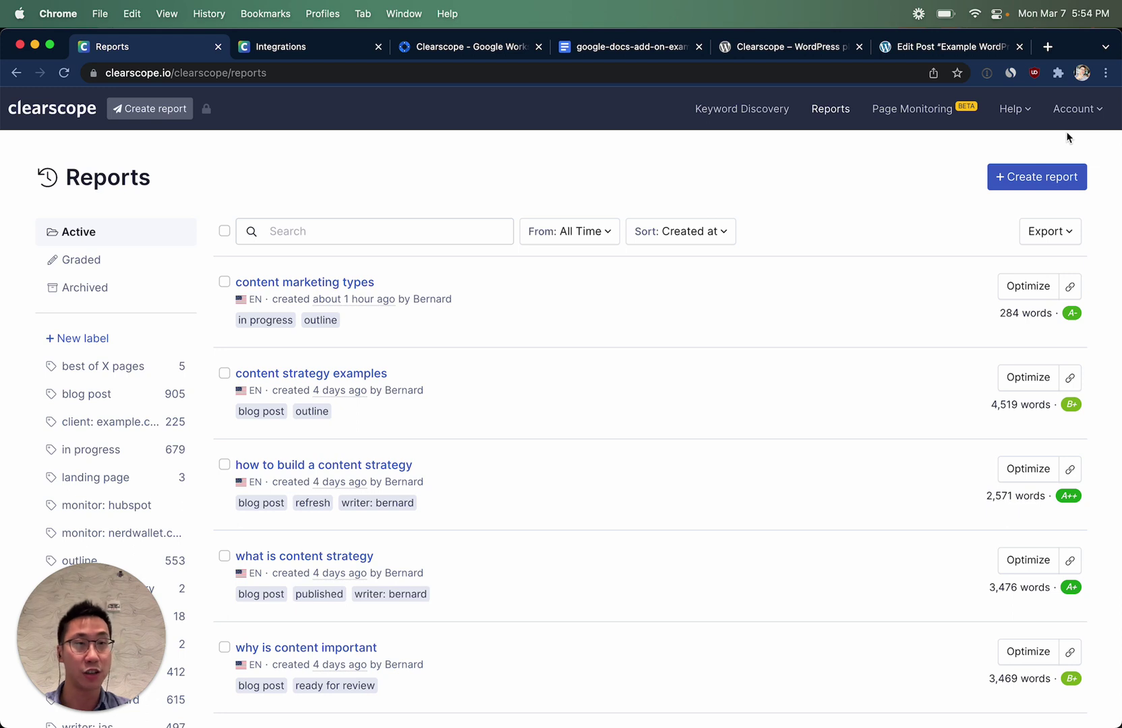
Go to the Integrations settings from the Account dropdown.
{"action": "left_click", "coordinate": [1082, 116]}
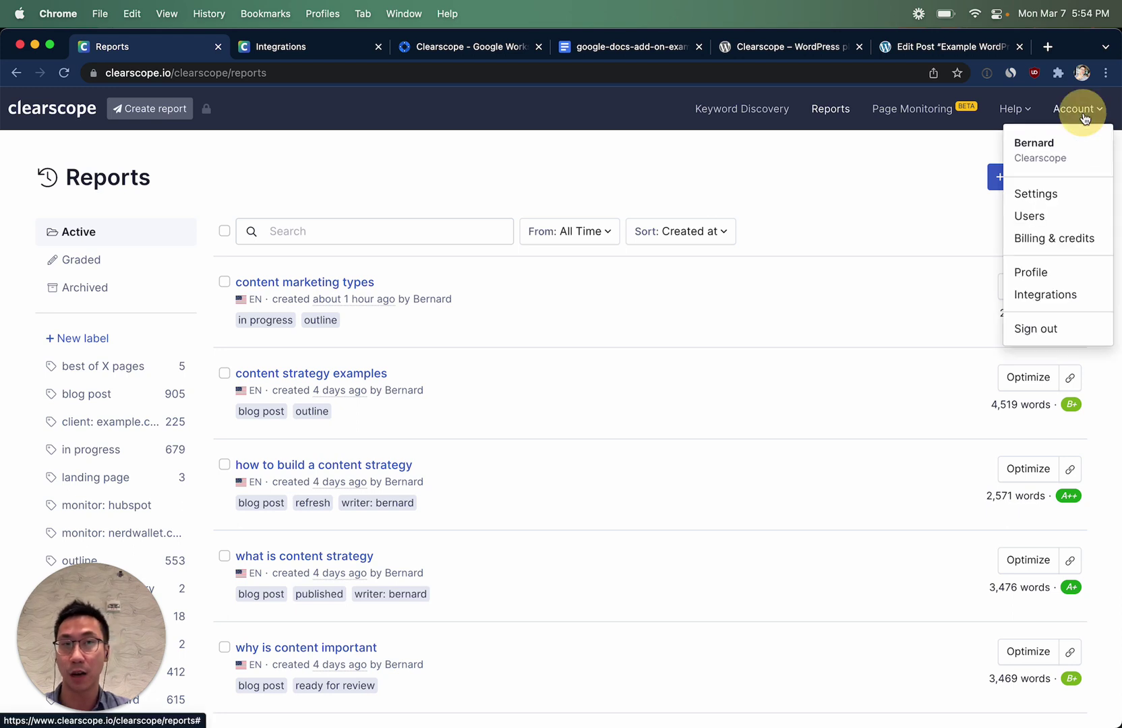
{"action": "left_click", "coordinate": [1050, 298]}
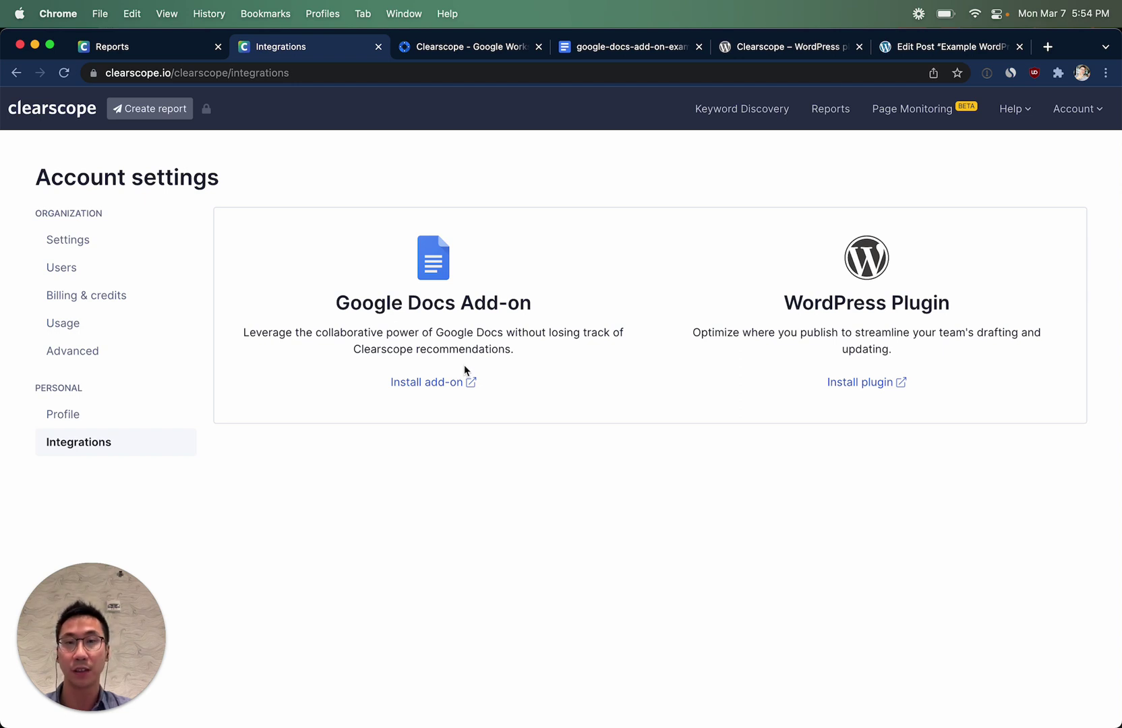
Switch to the 'Clearscope - Google Workspace' Marketplace listing tab.
{"action": "key", "text": "ctrl+Tab"}
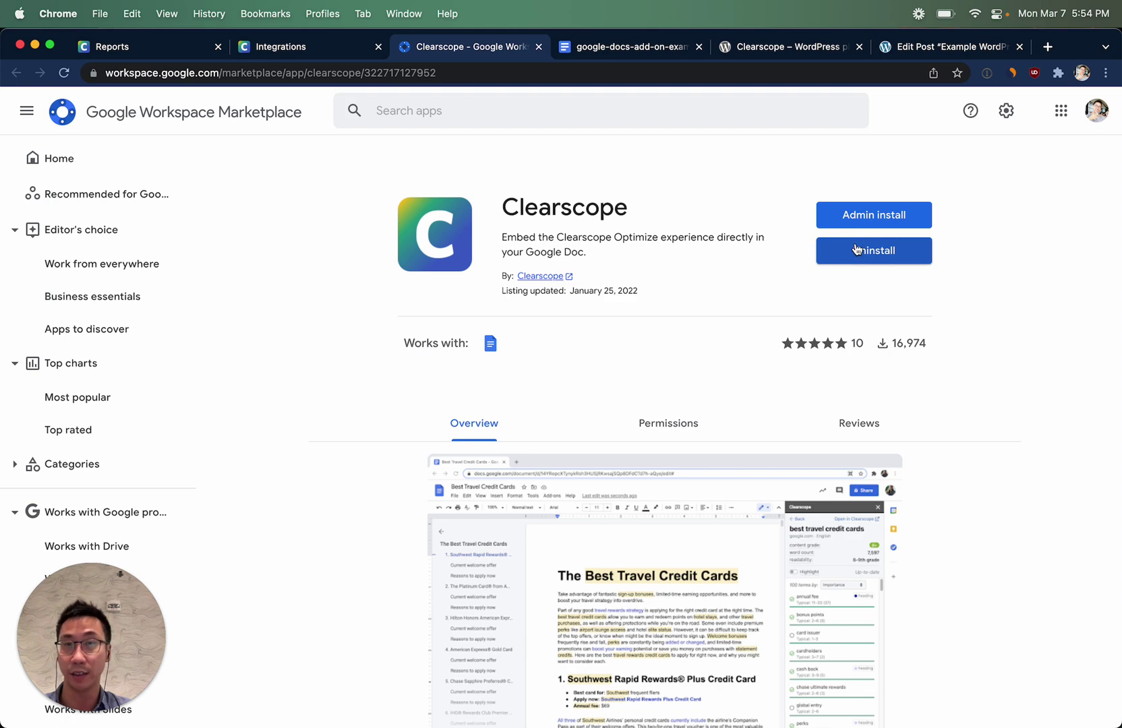
Start the Clearscope add-on in the example Google Doc.
{"action": "left_click", "coordinate": [629, 49]}
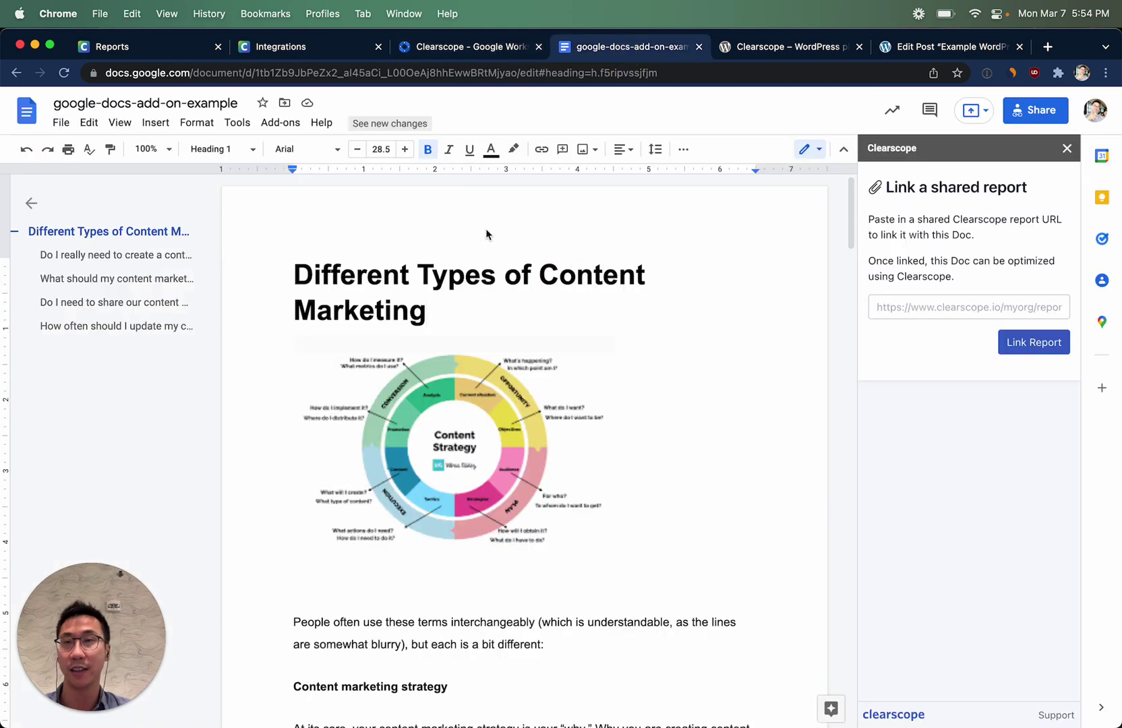
{"action": "left_click", "coordinate": [278, 124]}
{"action": "mouse_move", "coordinate": [311, 187]}
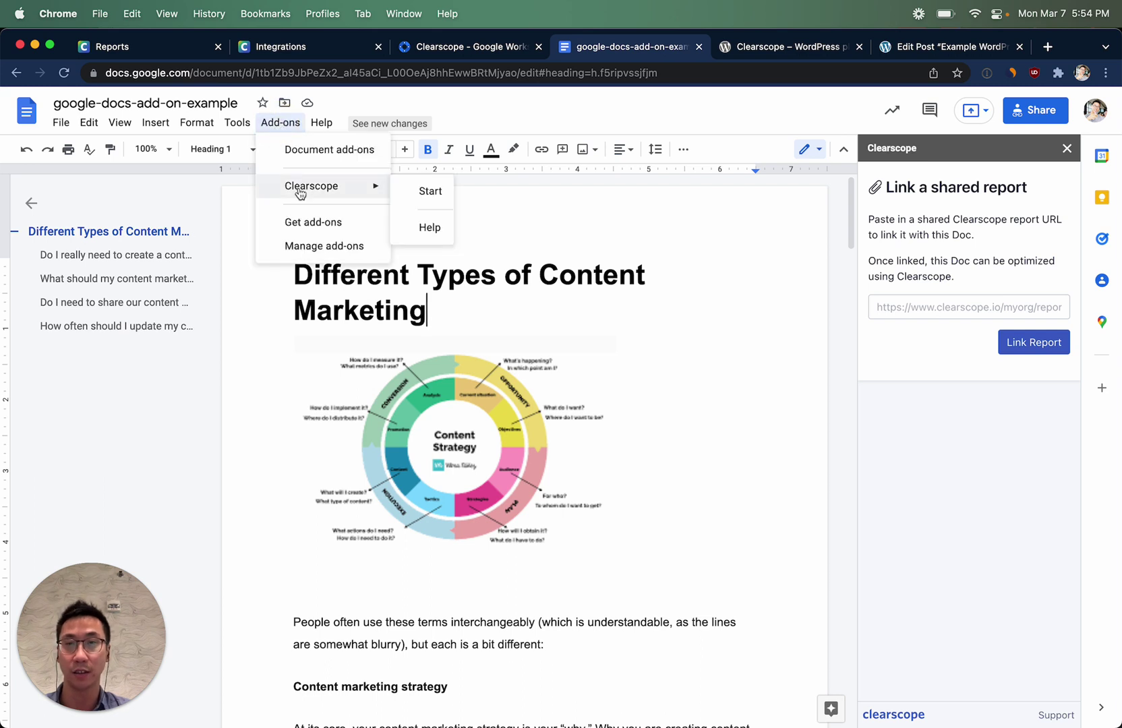
{"action": "left_click", "coordinate": [956, 249]}
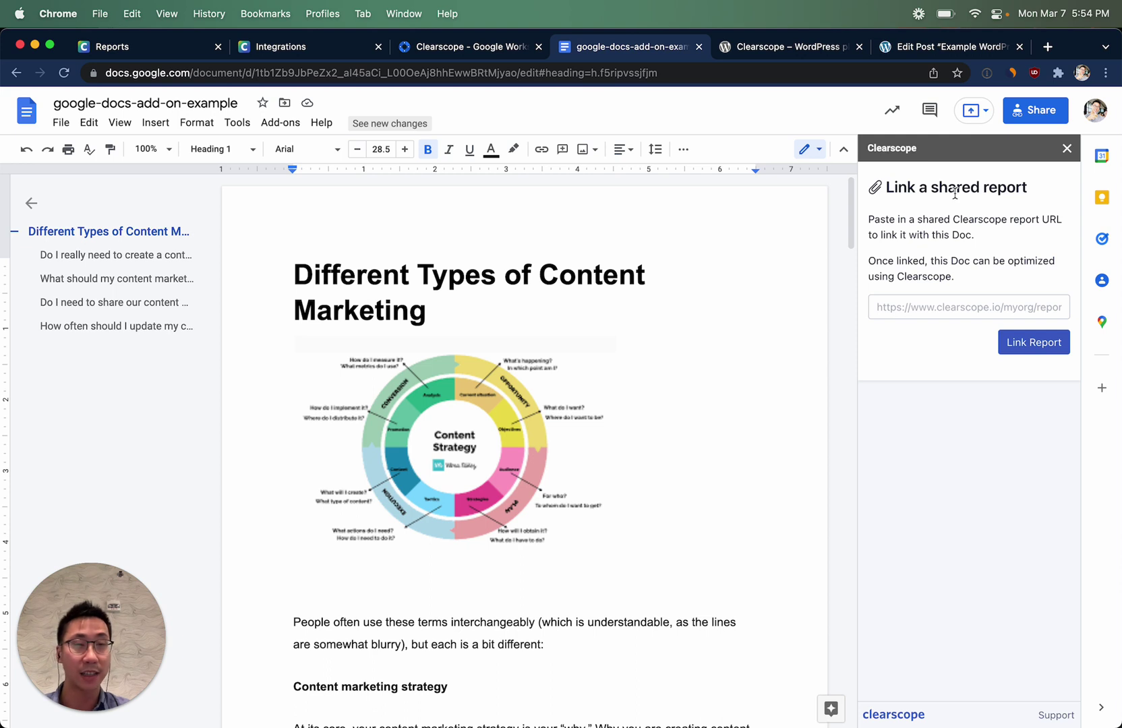
Link the shared report URL in the sidebar, grading the doc F at 1,185 words.
{"action": "left_click", "coordinate": [921, 306]}
{"action": "key", "text": "super+v"}
{"action": "left_click", "coordinate": [1035, 344]}
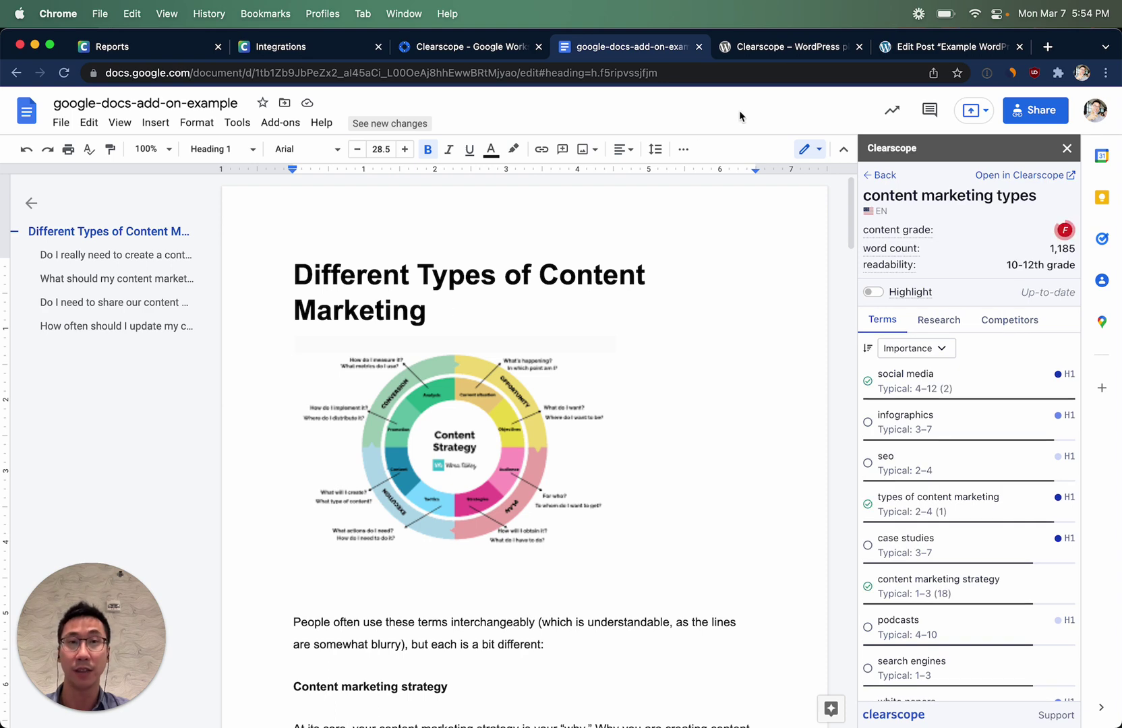
{"action": "left_click", "coordinate": [775, 47]}
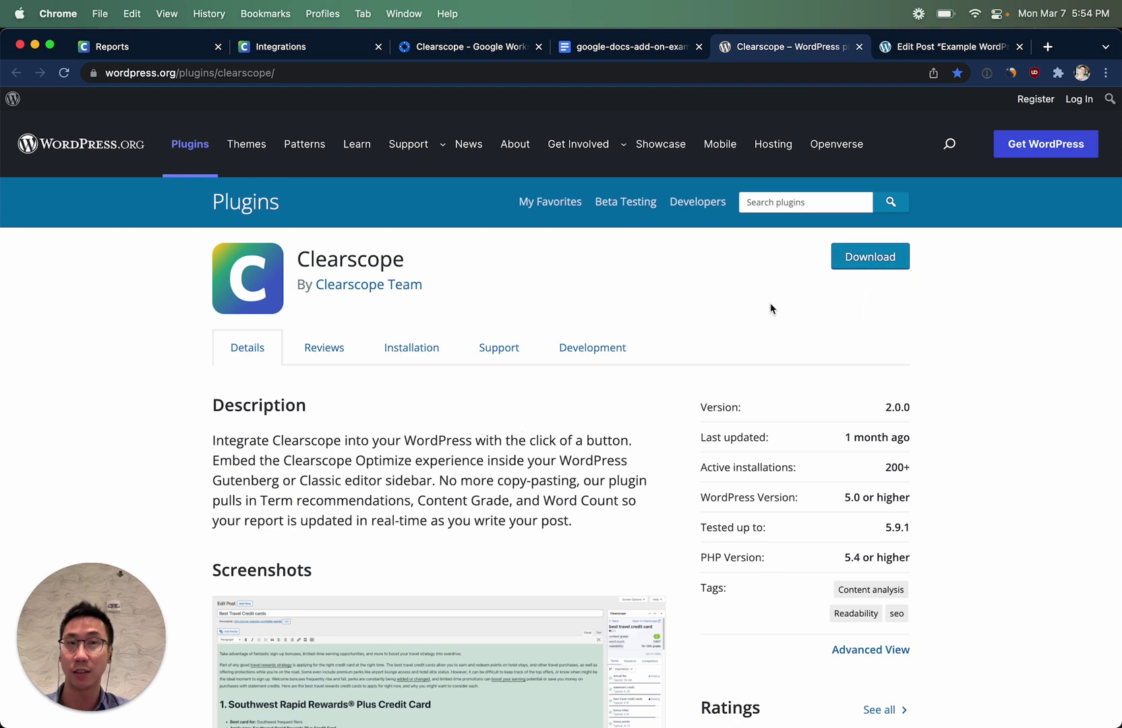
Link the shared report to Example WordPress Post (C-, 1,164 words) and check the report's WordPress Posts list.
{"action": "left_click", "coordinate": [945, 53]}
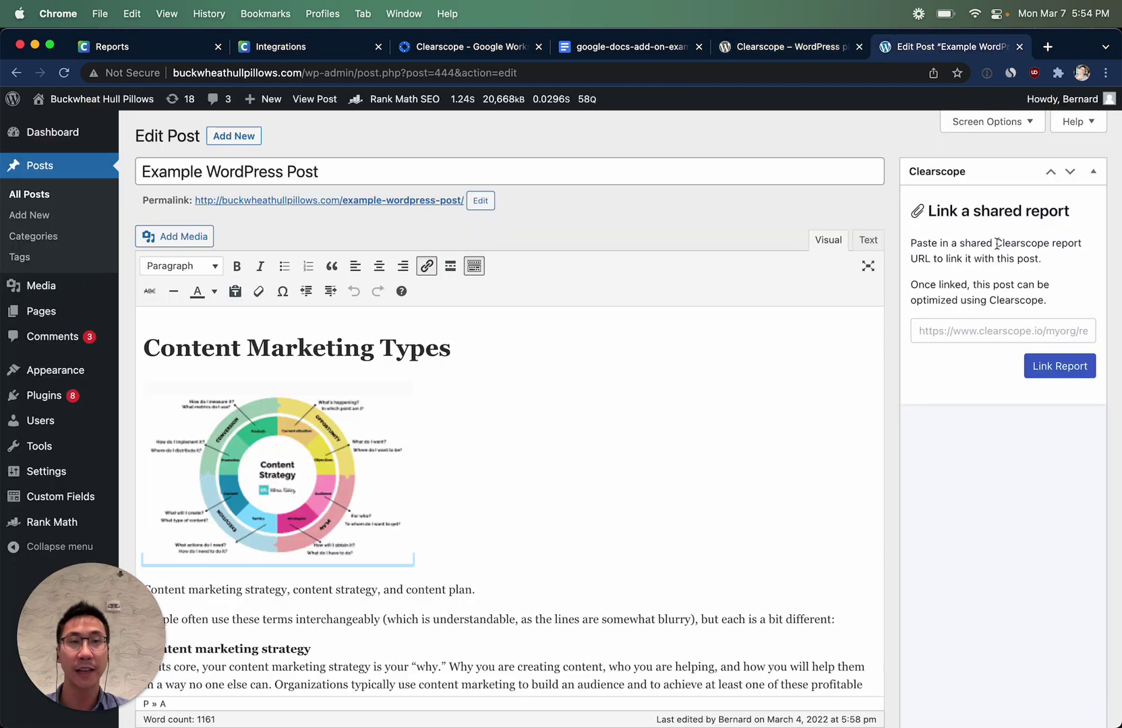
{"action": "left_click", "coordinate": [962, 332]}
{"action": "key", "text": "super+v"}
{"action": "left_click", "coordinate": [1054, 369]}
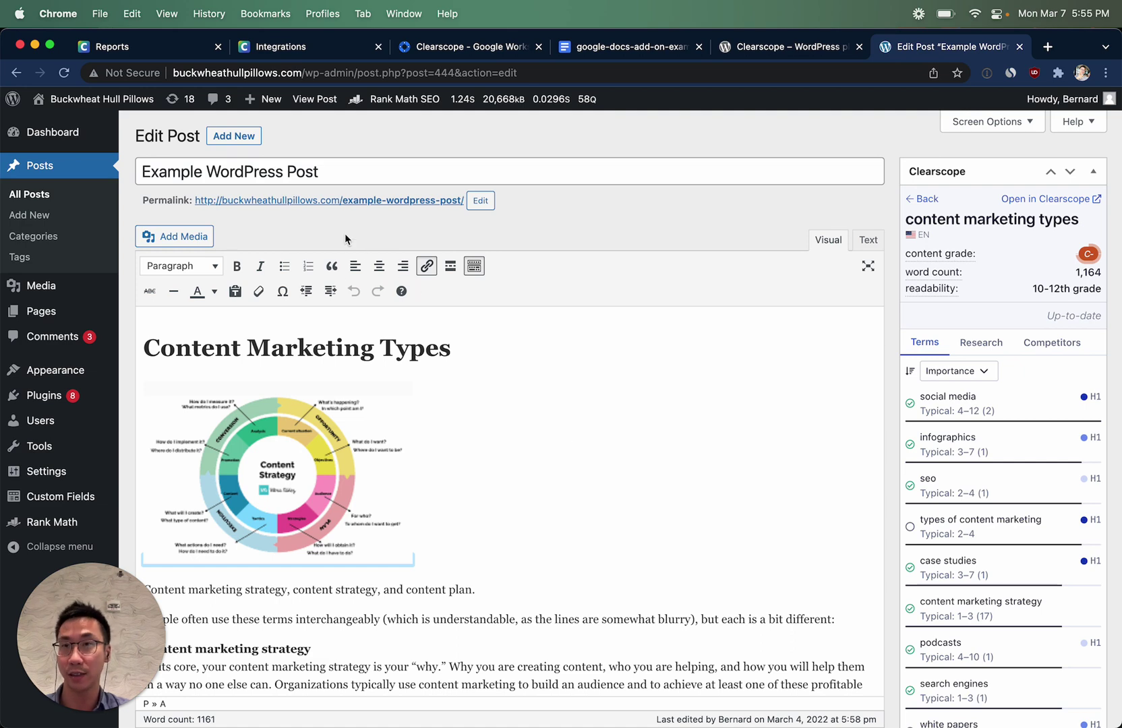
{"action": "left_click", "coordinate": [163, 48]}
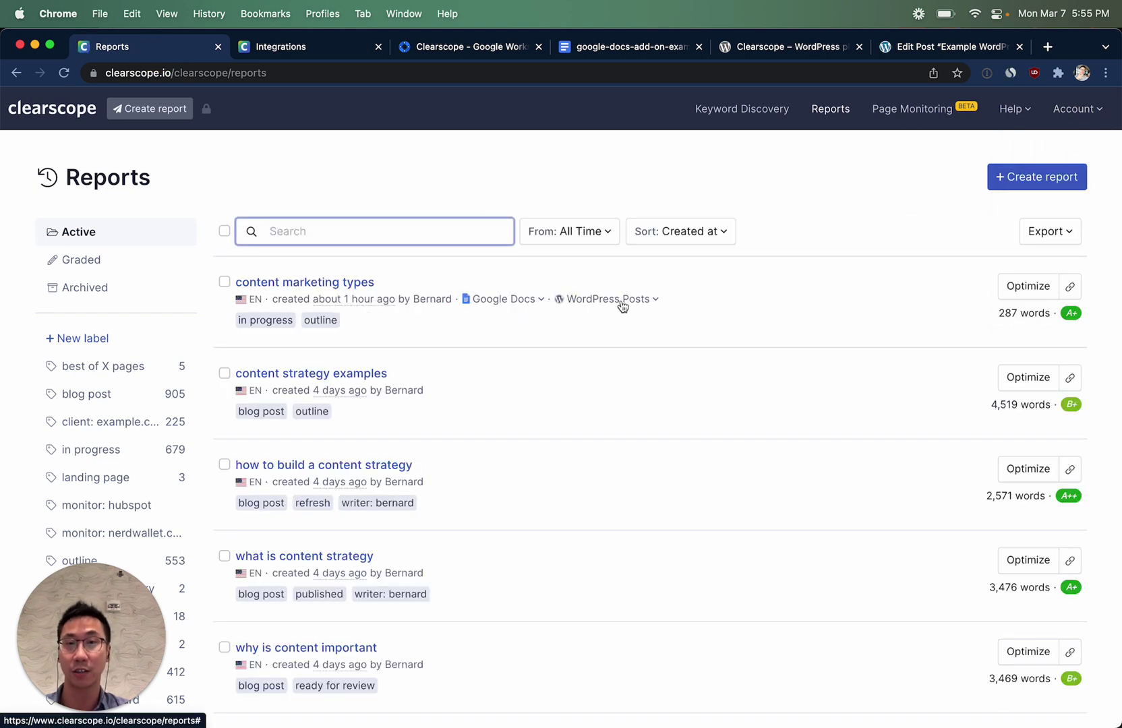
{"action": "left_click", "coordinate": [609, 300]}
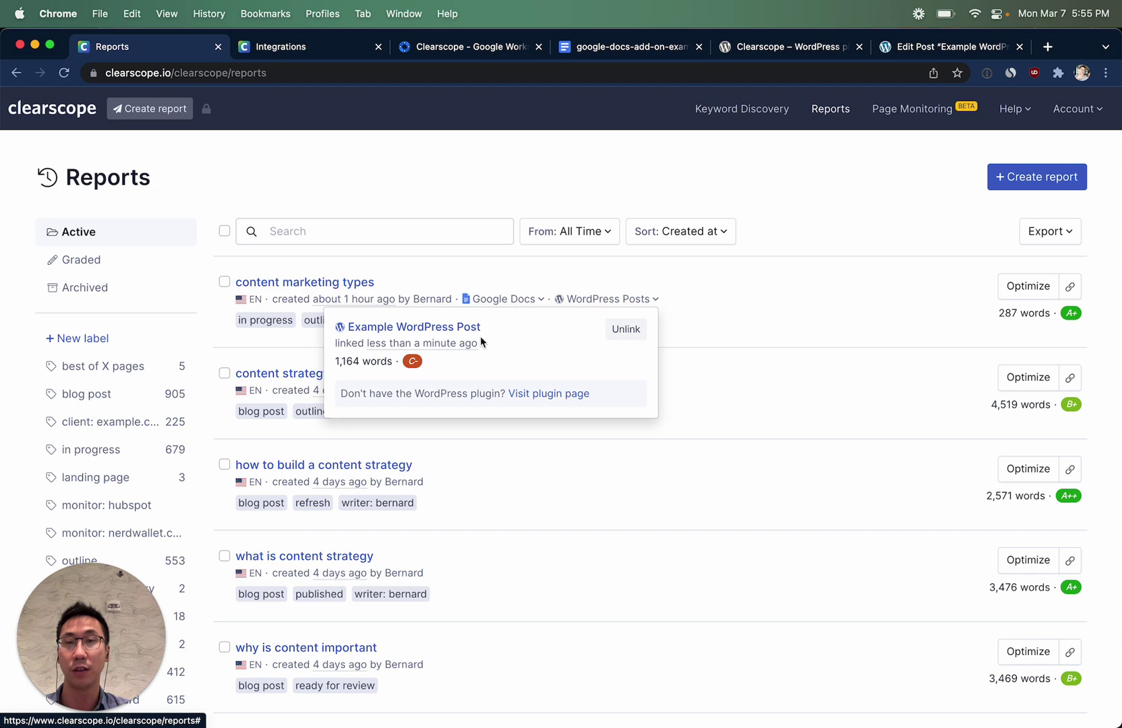